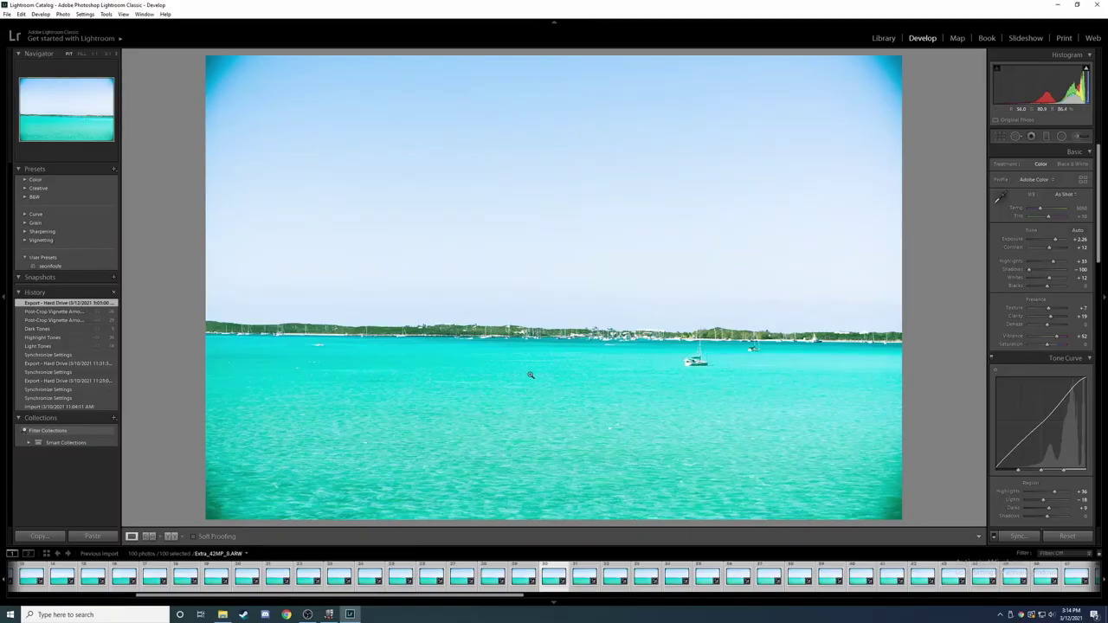
# - Check the PC's hardware summary, then synchronize the current photo's develop settings to all 100 photos
pyautogui.click(331, 613)
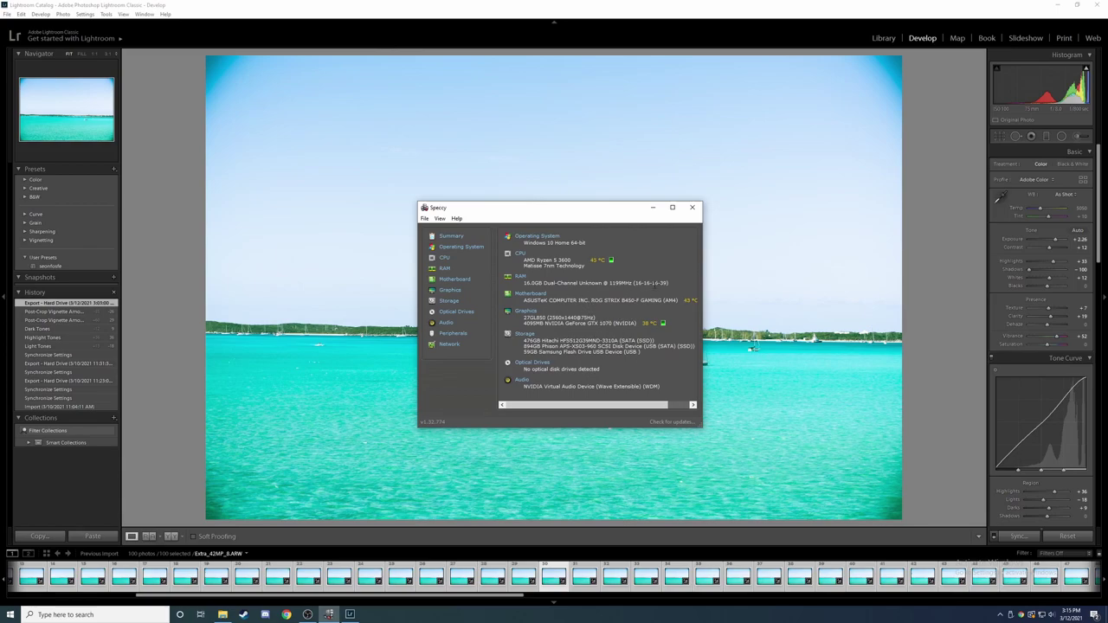
pyautogui.click(695, 208)
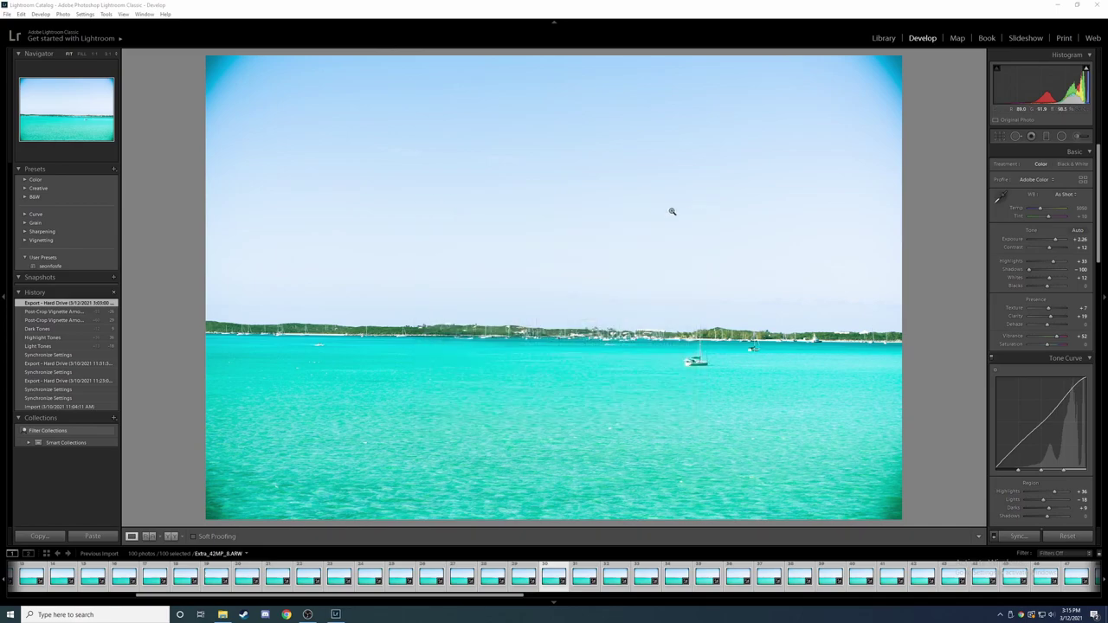
pyautogui.moveTo(316, 597); pyautogui.dragTo(320, 542)
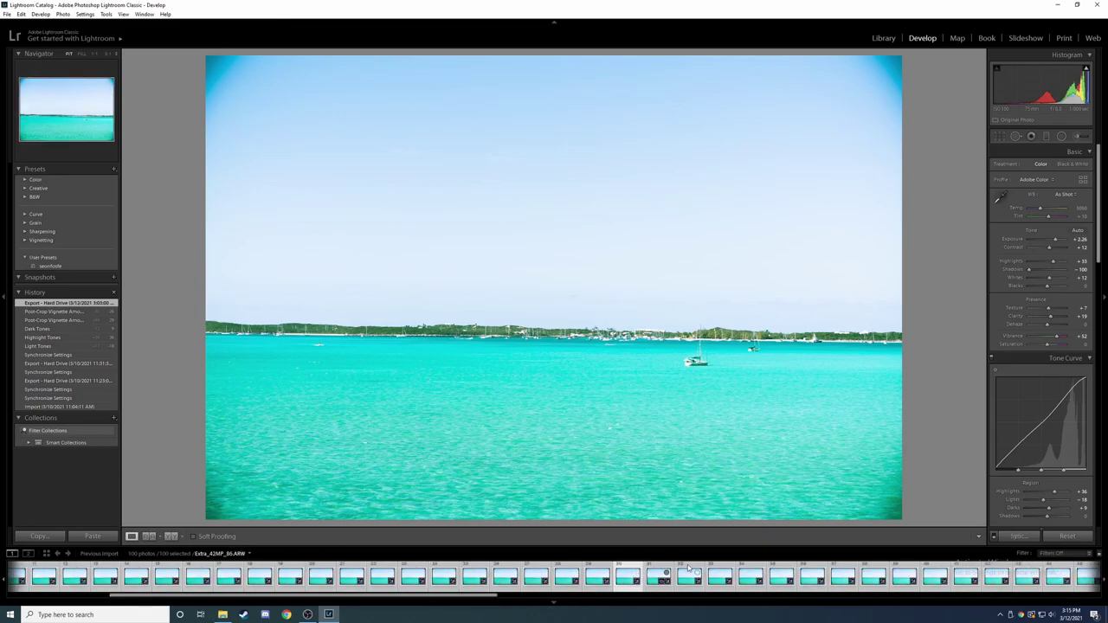
pyautogui.click(1026, 536)
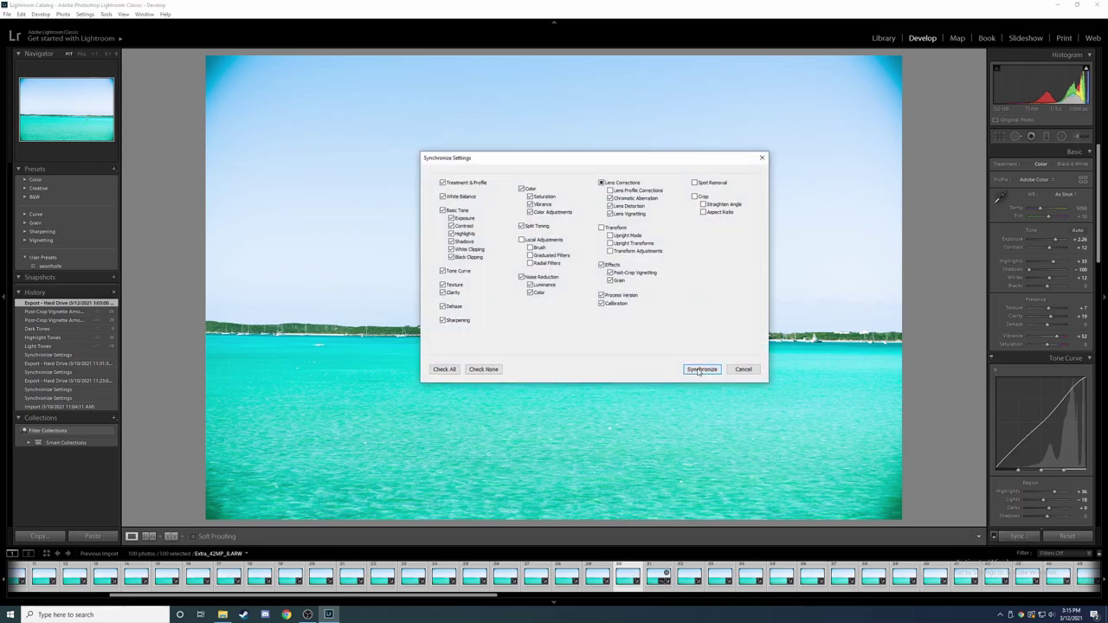
pyautogui.click(698, 371)
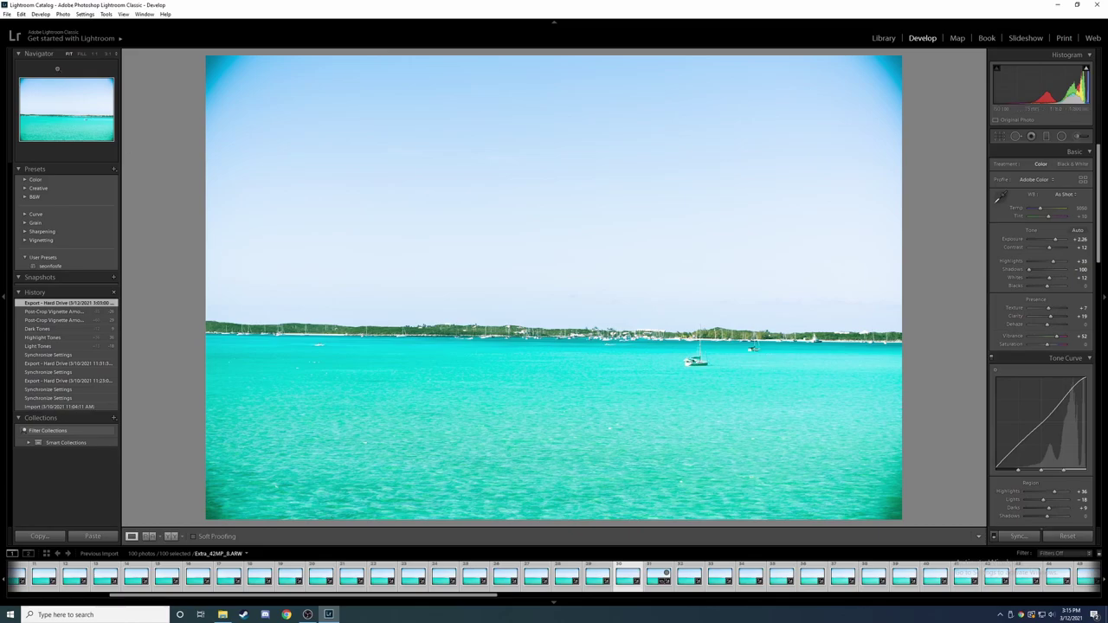
pyautogui.click(7, 14)
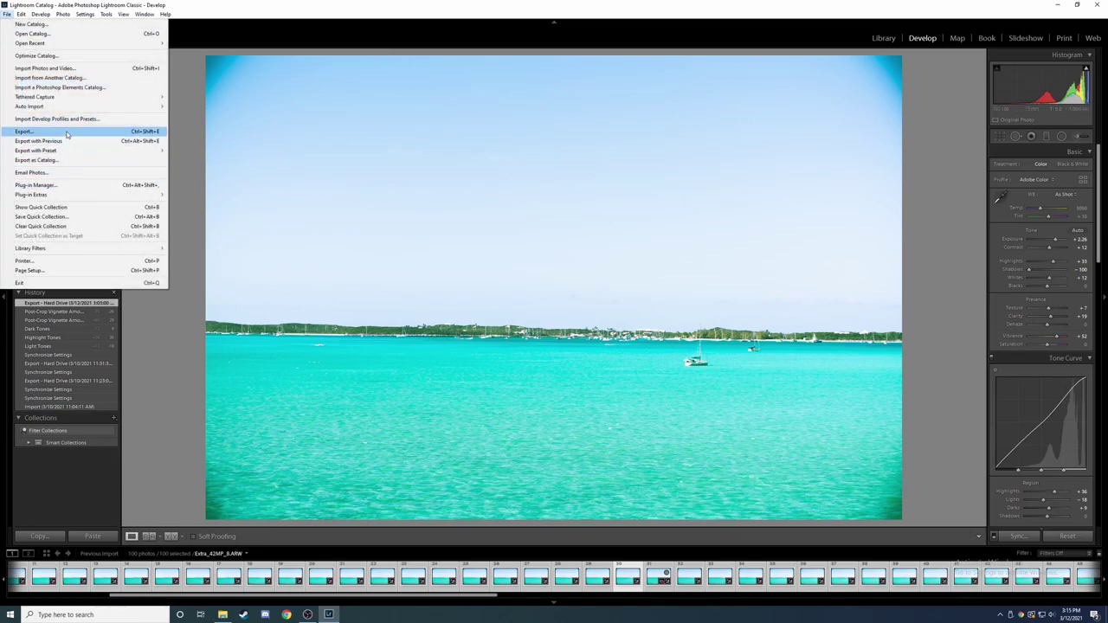
# - Export the 100 photos to the Desktop cap folder, overwriting the previously exported files
pyautogui.click(69, 133)
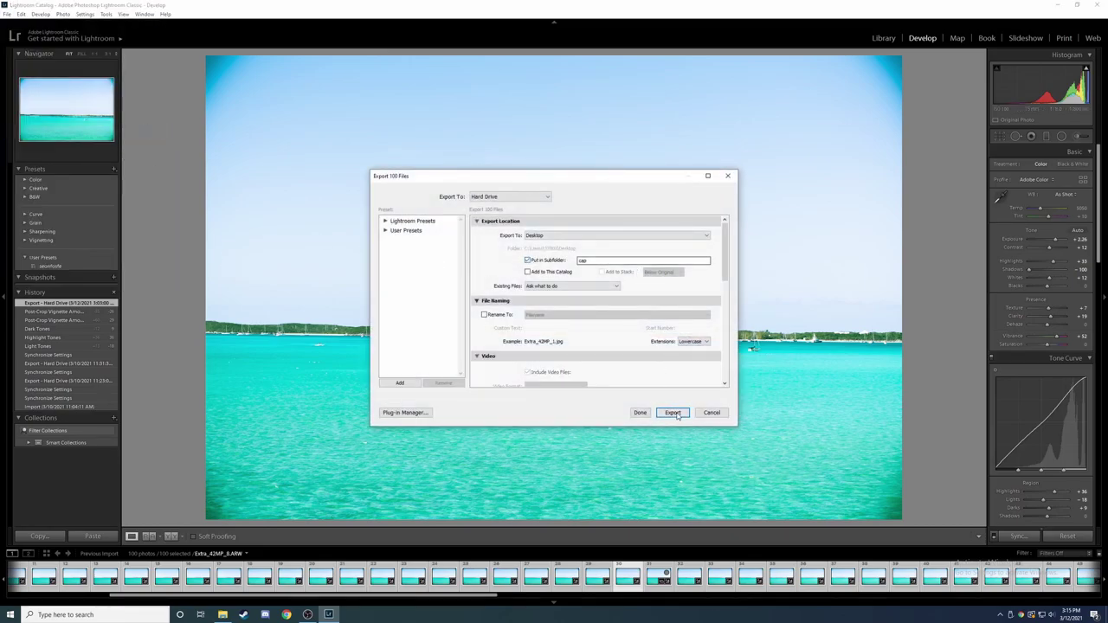
pyautogui.click(675, 412)
pyautogui.click(554, 371)
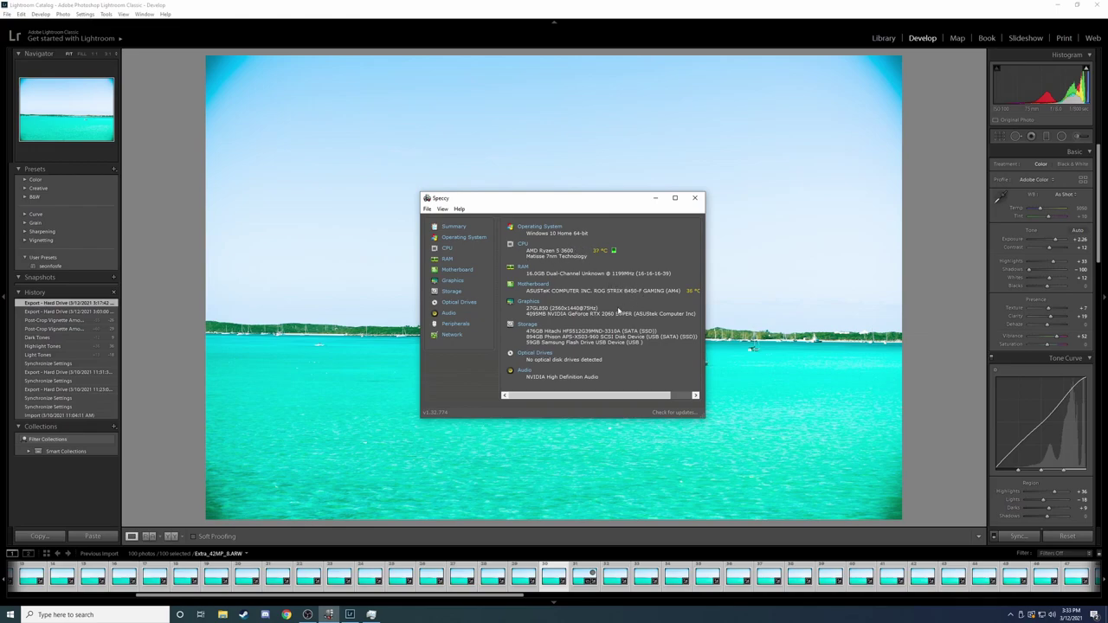
# - Highlight the graphics card model name in Speccy's summary, then minimize Speccy
pyautogui.moveTo(602, 313); pyautogui.dragTo(632, 314)
pyautogui.click(656, 197)
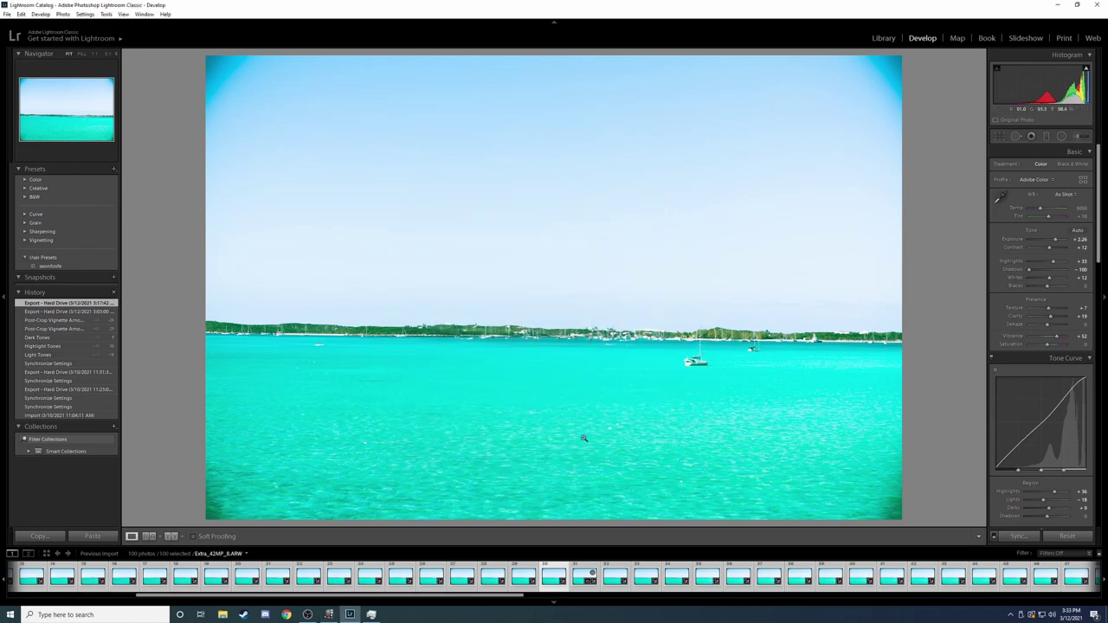
# - Synchronize the seascape's develop settings onto all 100 selected filmstrip photos again
pyautogui.moveTo(406, 597); pyautogui.dragTo(961, 598)
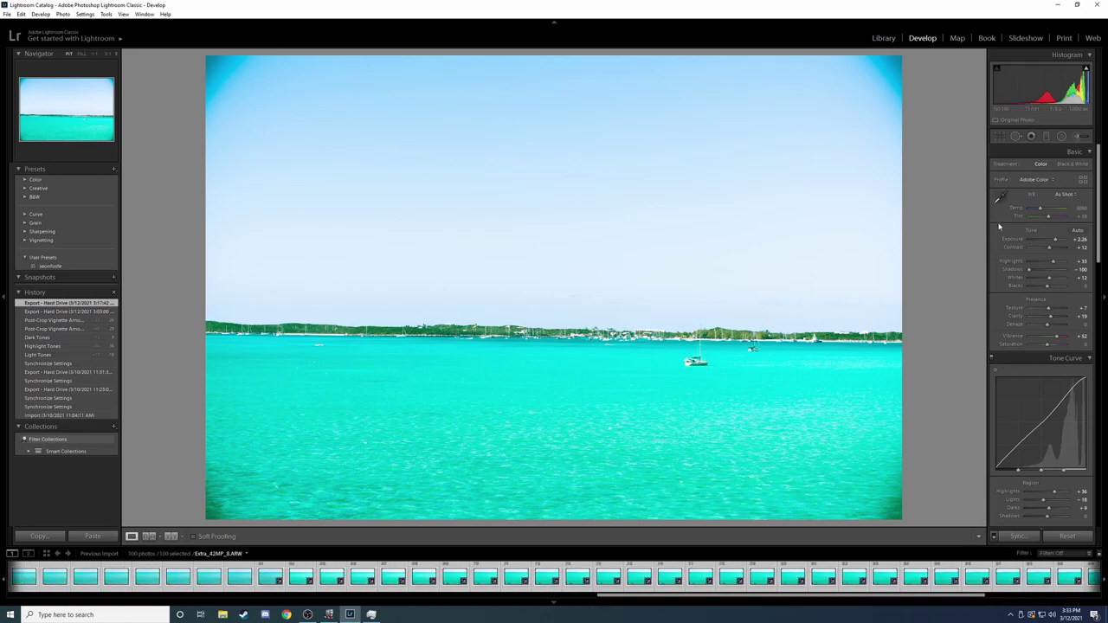
pyautogui.scroll(-5, 1038, 399)
pyautogui.scroll(5, 1037, 398)
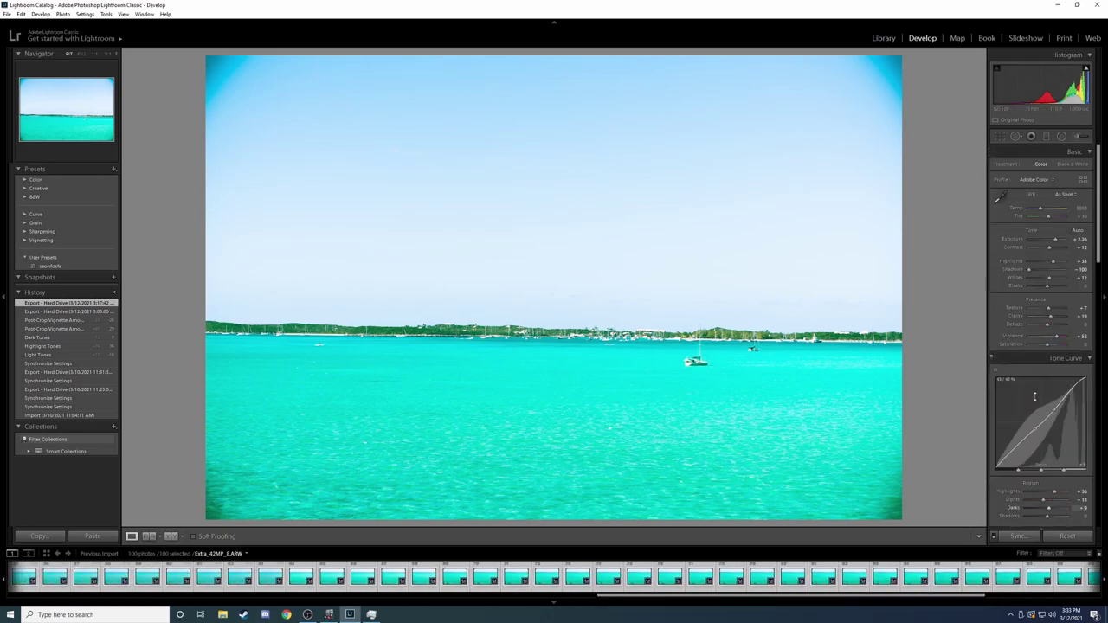
pyautogui.click(1018, 536)
pyautogui.click(703, 370)
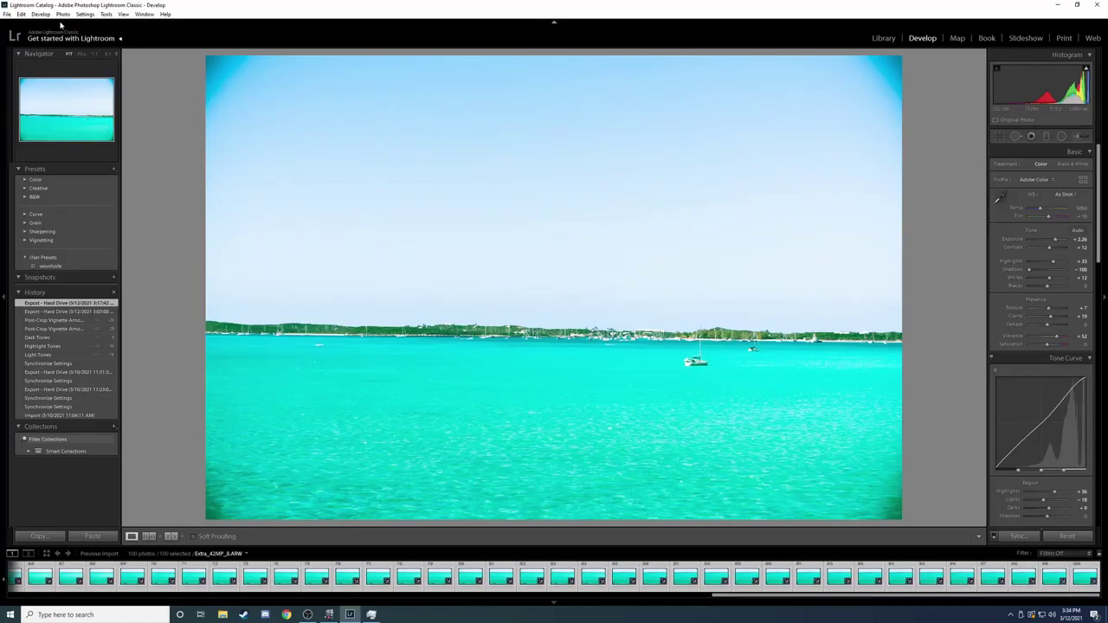
# - Re-export the 100 photos to the cap folder with Overwrite, then launch Task Manager
pyautogui.click(7, 13)
pyautogui.click(49, 132)
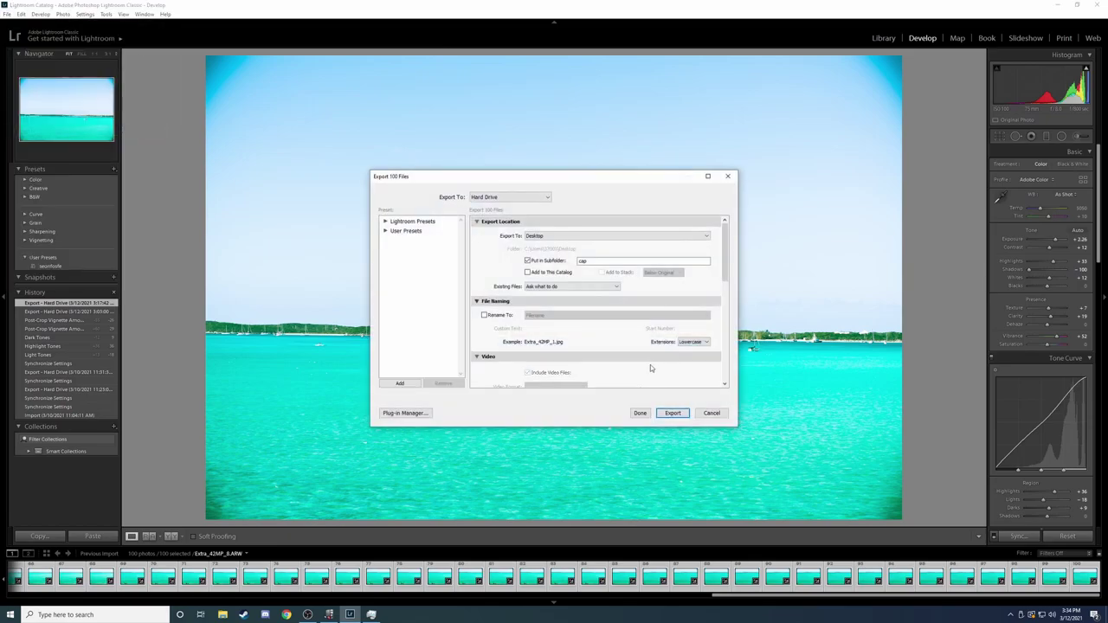
pyautogui.click(673, 413)
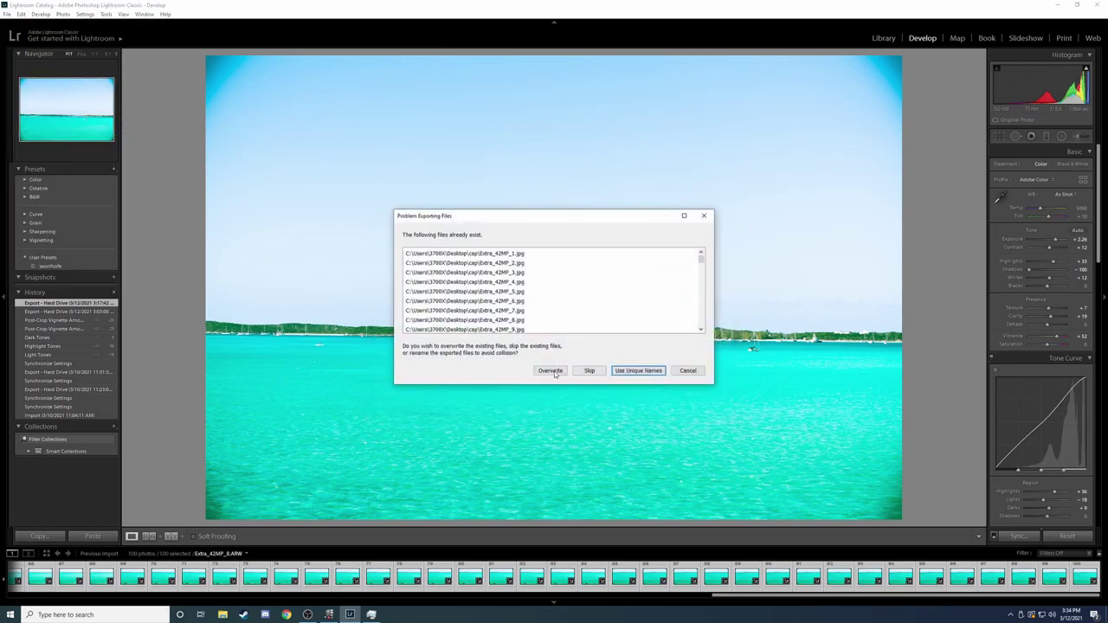
pyautogui.click(638, 369)
pyautogui.hotkey('ctrl', 'shift', 'Escape')
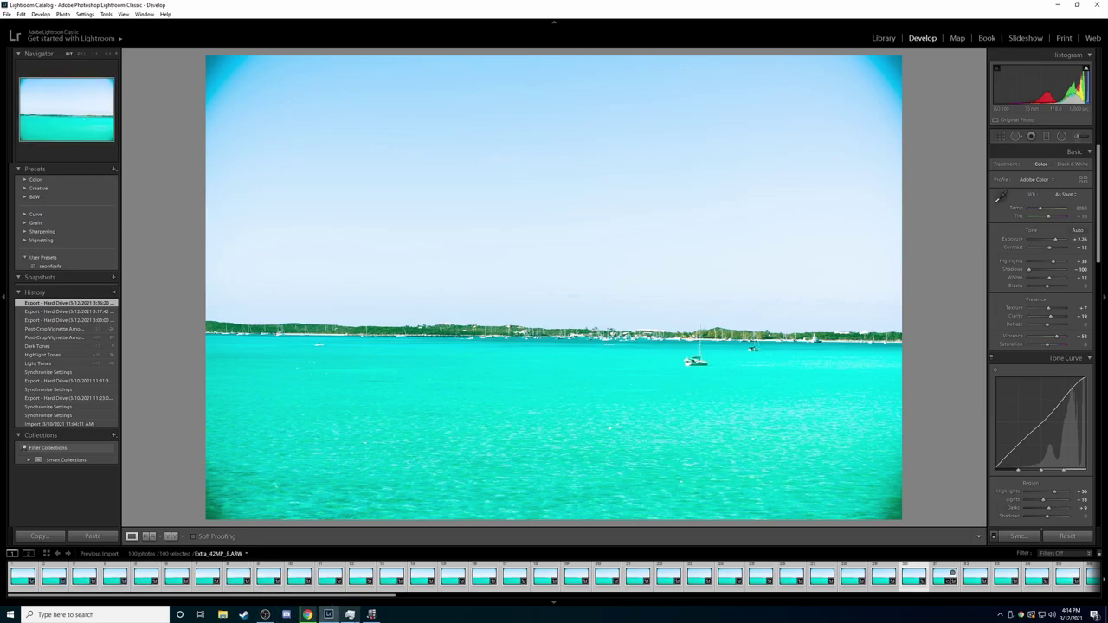
# - Check Task Manager, then dismiss it and return to Lightroom
pyautogui.click(349, 615)
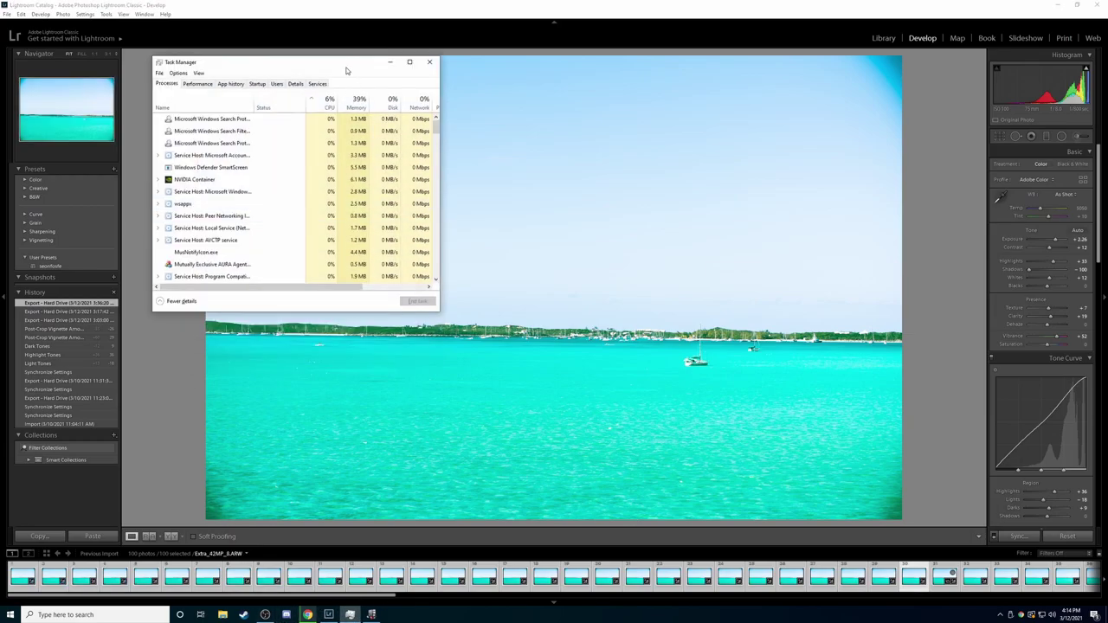
pyautogui.click(384, 596)
pyautogui.scroll(-5, 384, 596)
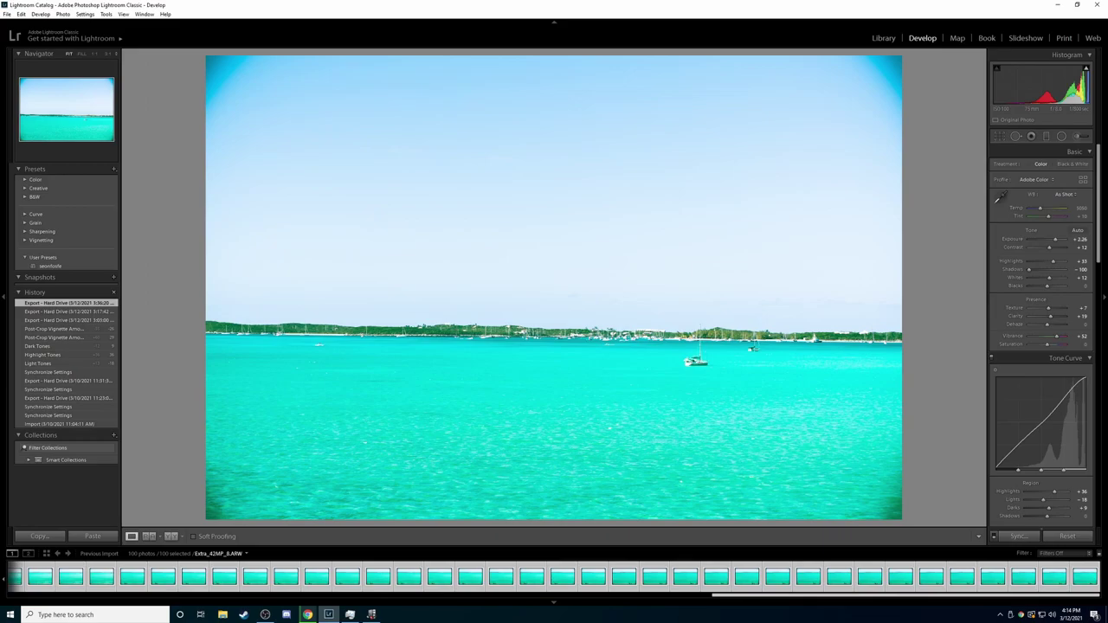
# - In Speccy, move the window left and highlight the Ryzen 5 3600 CPU and RTX 3070 entries
pyautogui.click(372, 614)
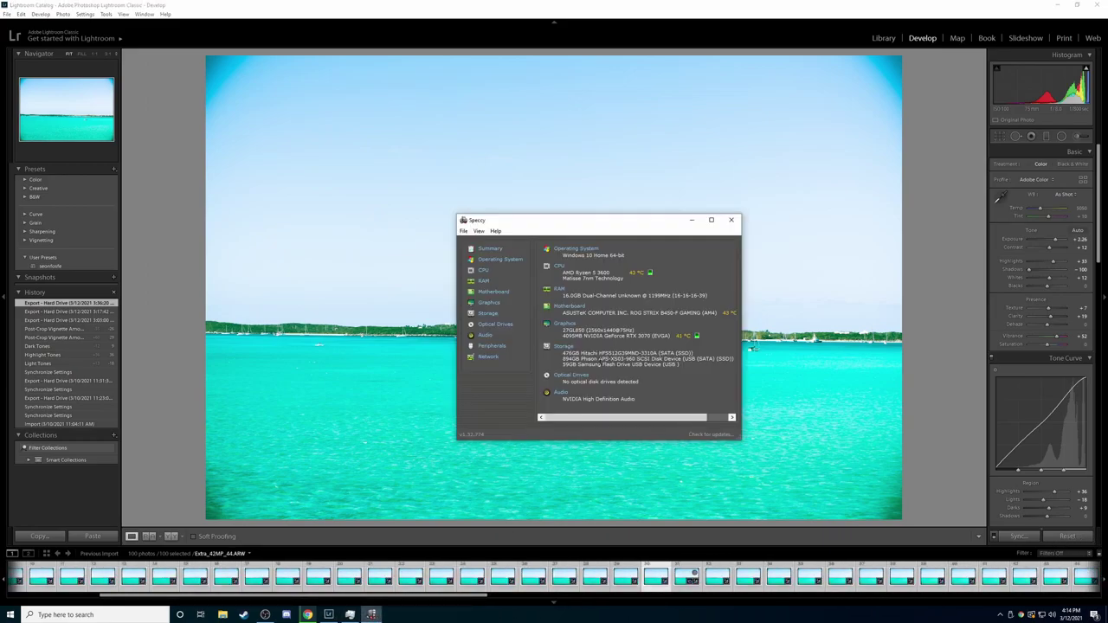
pyautogui.moveTo(619, 226); pyautogui.dragTo(491, 216)
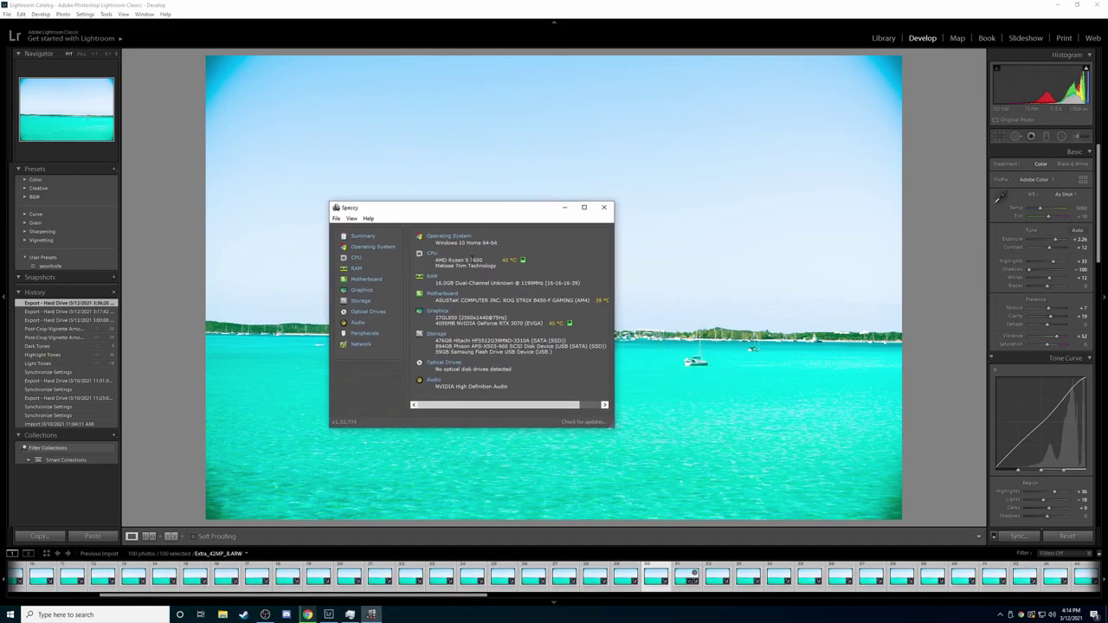
pyautogui.moveTo(468, 260); pyautogui.dragTo(518, 260)
pyautogui.click(506, 279)
pyautogui.moveTo(511, 323); pyautogui.dragTo(544, 322)
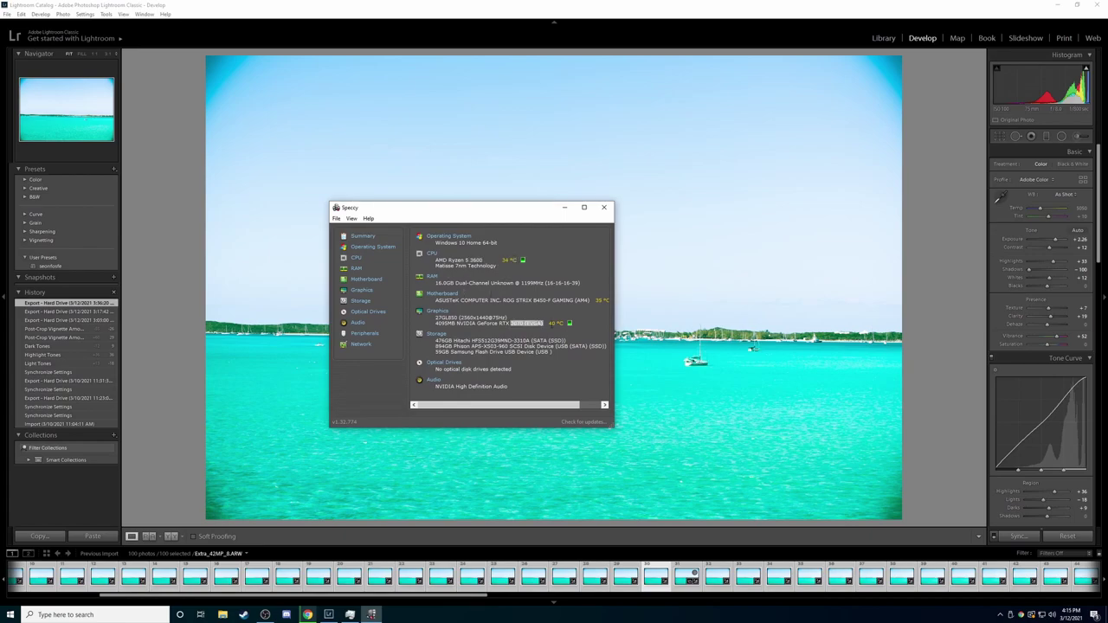
pyautogui.click(558, 306)
# - Zoom the photo to 1:1 and back, then select Extra_42MP_64.ARW in the filmstrip
pyautogui.click(507, 371)
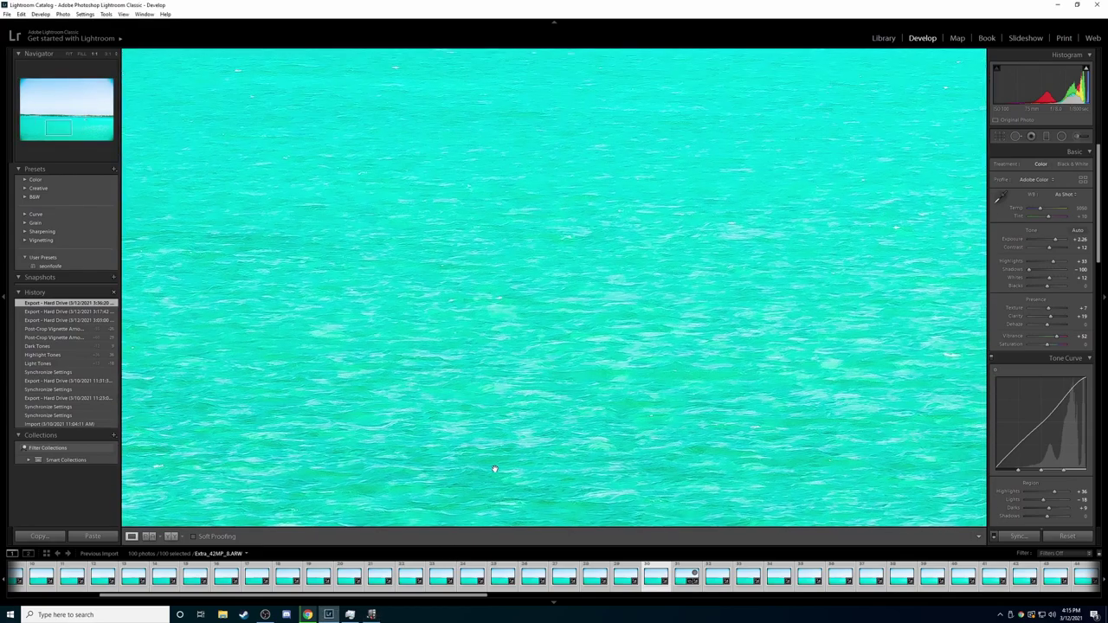
pyautogui.click(507, 371)
pyautogui.click(472, 575)
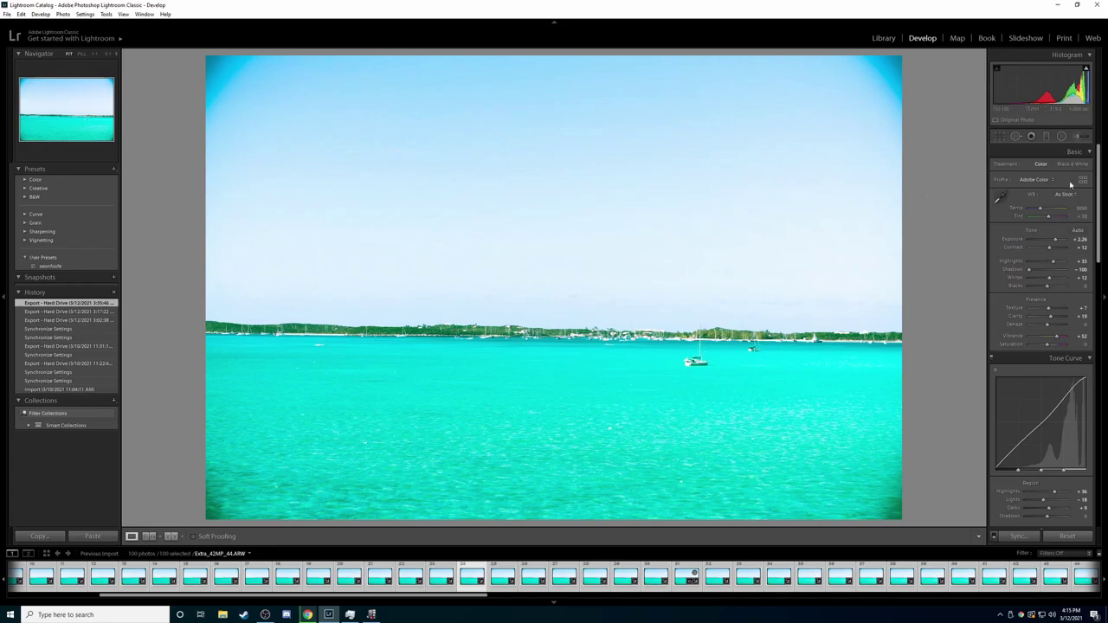
# - Set Extra_42MP_64.ARW's exposure to +2.02 and synchronize it to all 100 selected photos
pyautogui.moveTo(1068, 242); pyautogui.dragTo(1054, 242)
pyautogui.click(1022, 536)
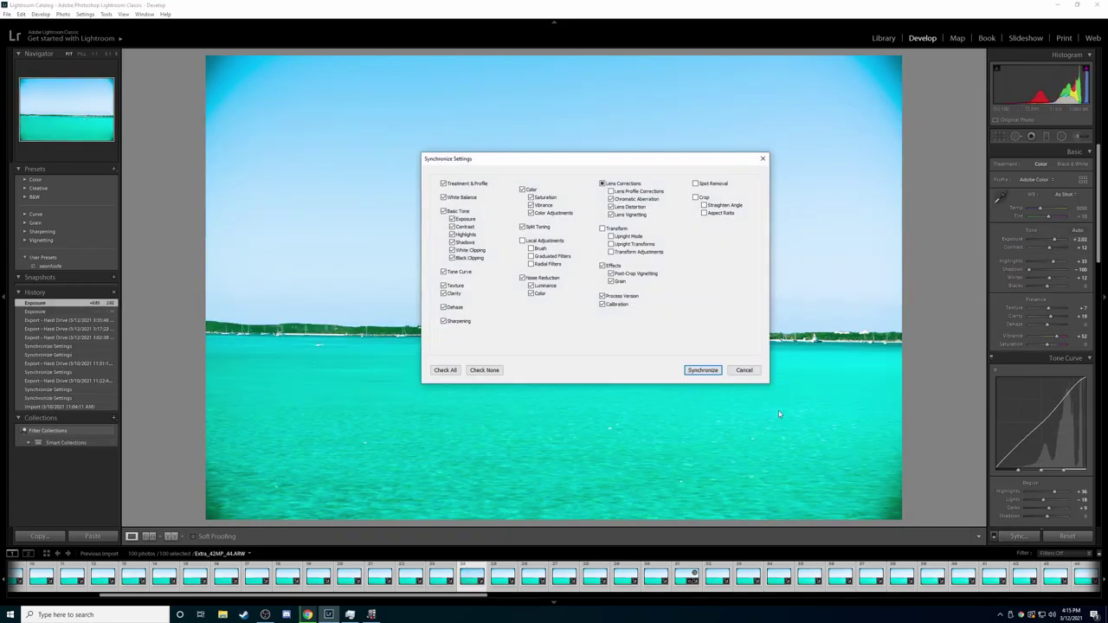
pyautogui.click(710, 368)
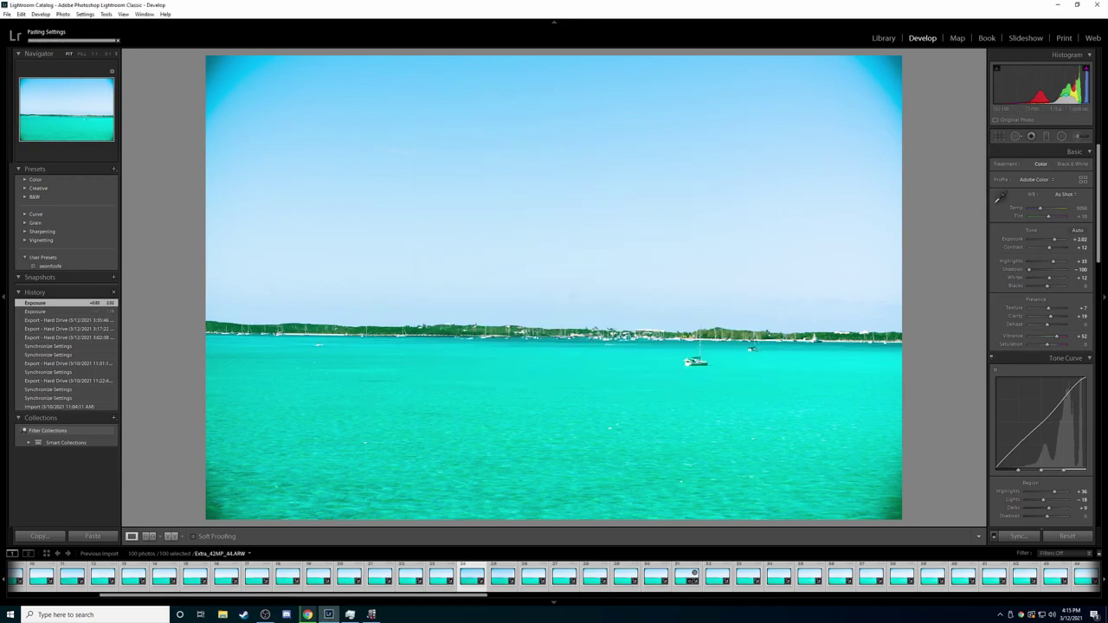
# - Export the 100 photos a third time to the cap folder, overwriting the existing JPEGs
pyautogui.click(7, 14)
pyautogui.click(51, 130)
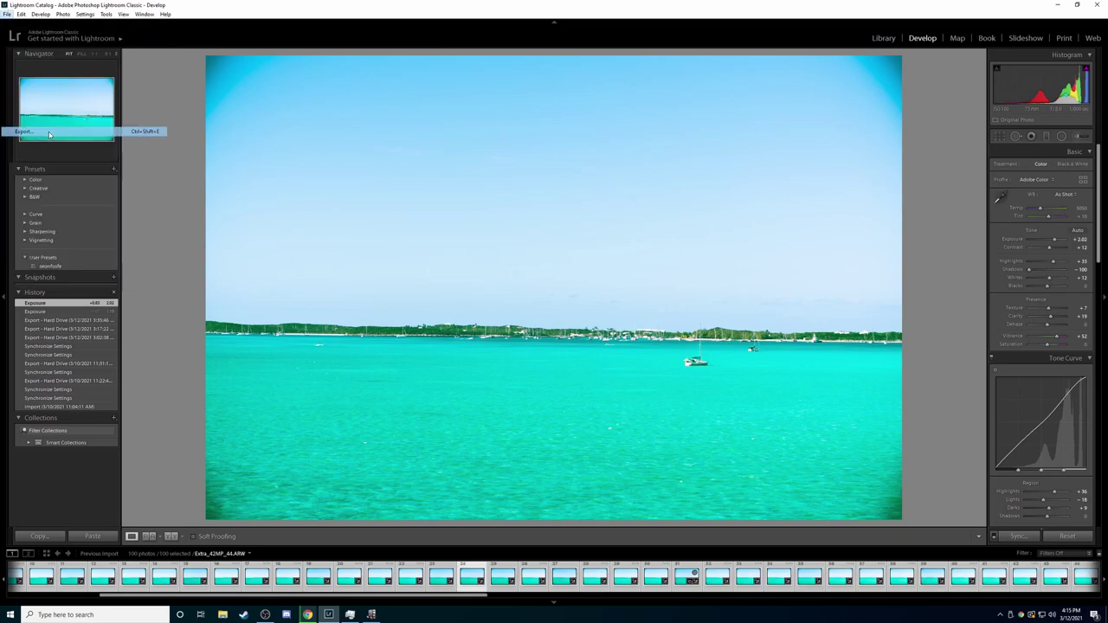
pyautogui.click(673, 414)
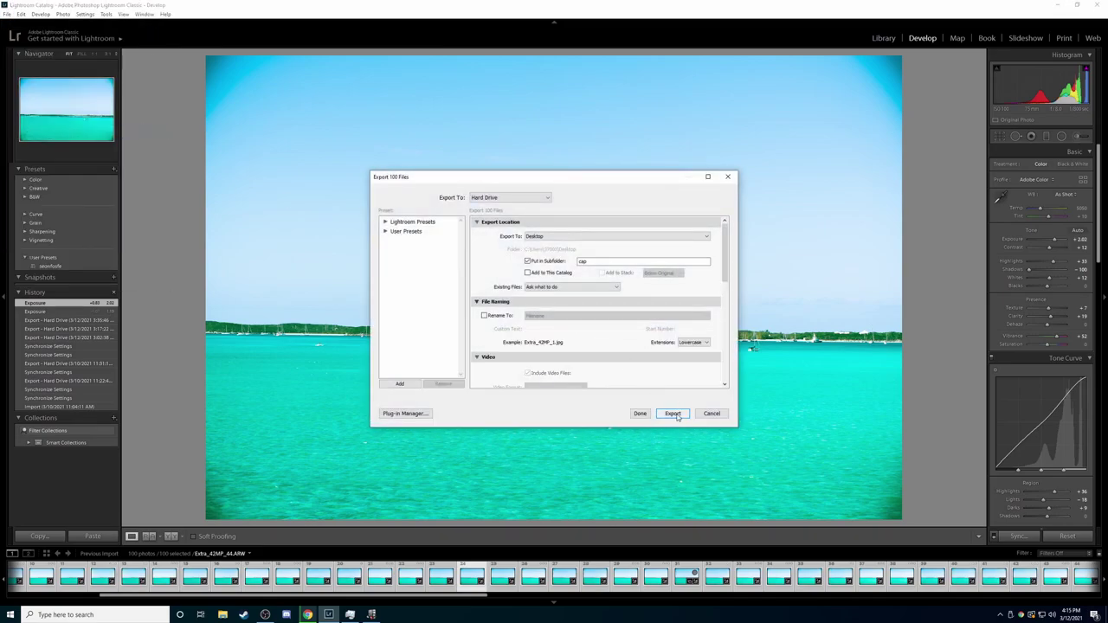
pyautogui.click(550, 372)
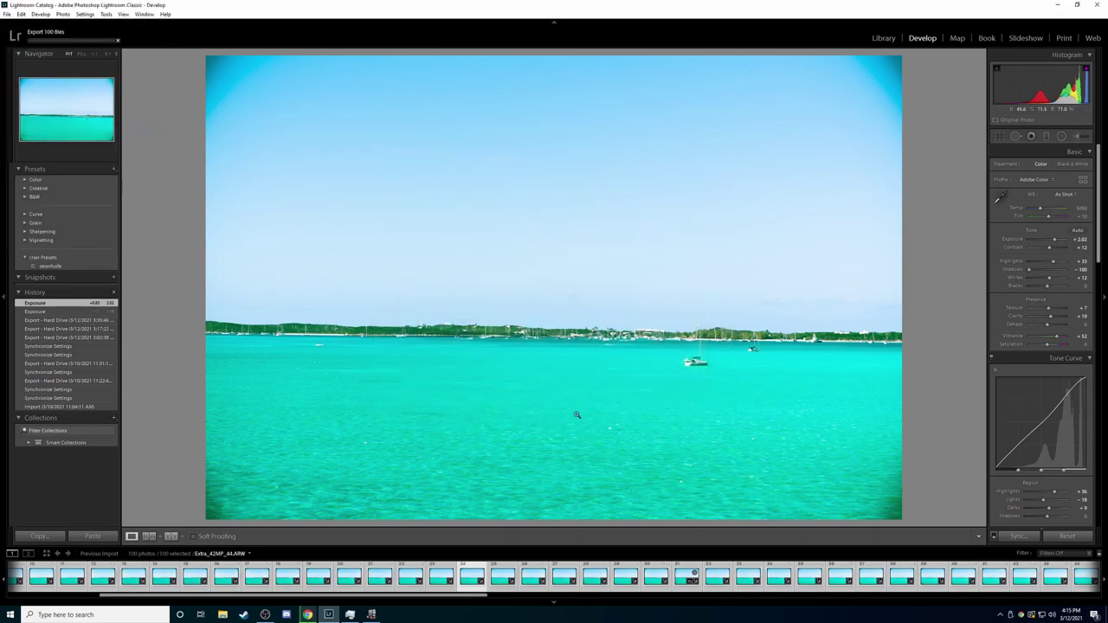